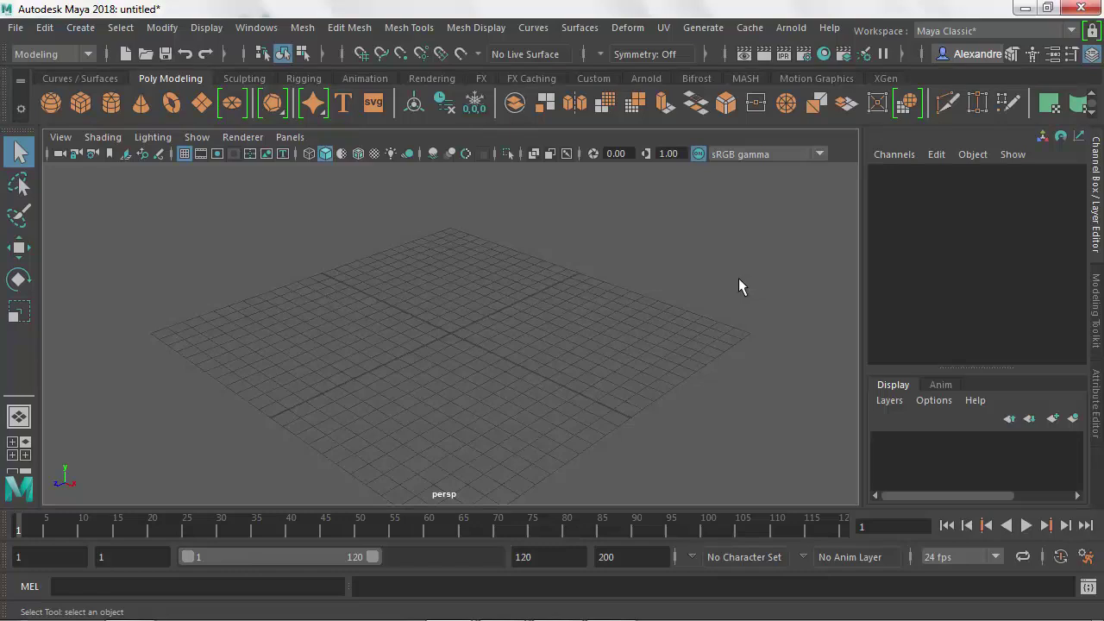
# Preview the Modeling - Standard, Modeling - Expert and Sculpting workspaces one after another
pyautogui.click(1072, 32)
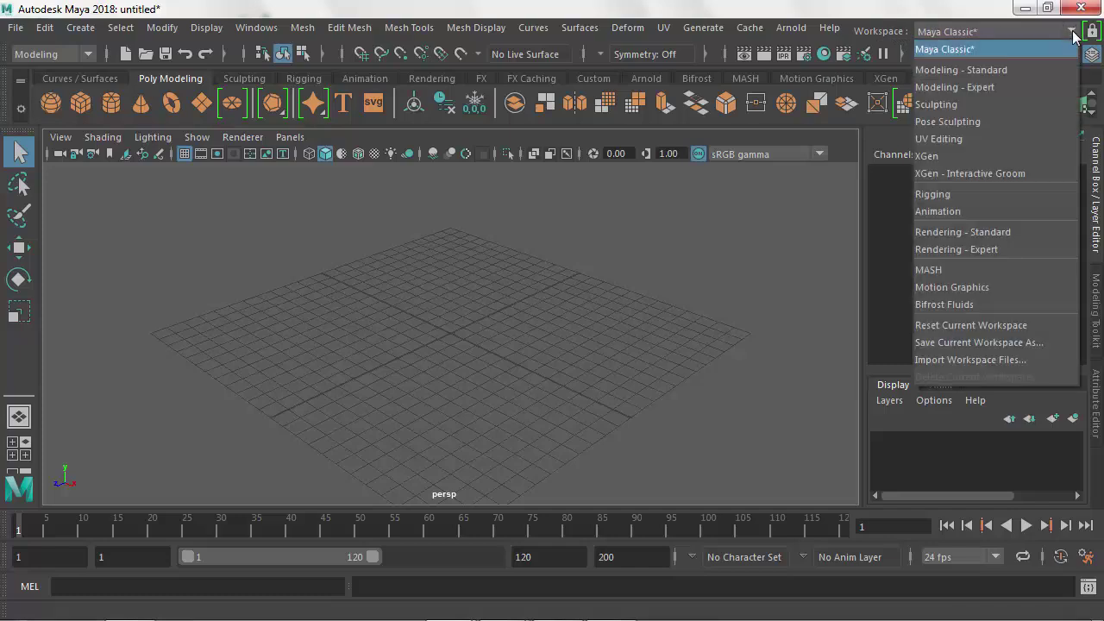
pyautogui.click(984, 72)
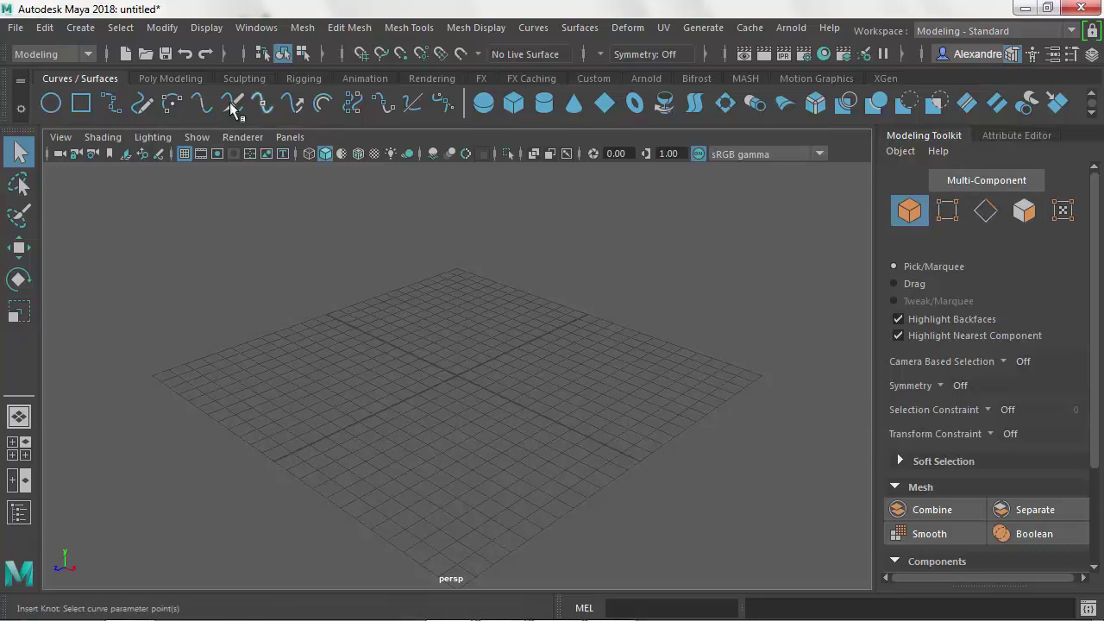
pyautogui.click(1071, 33)
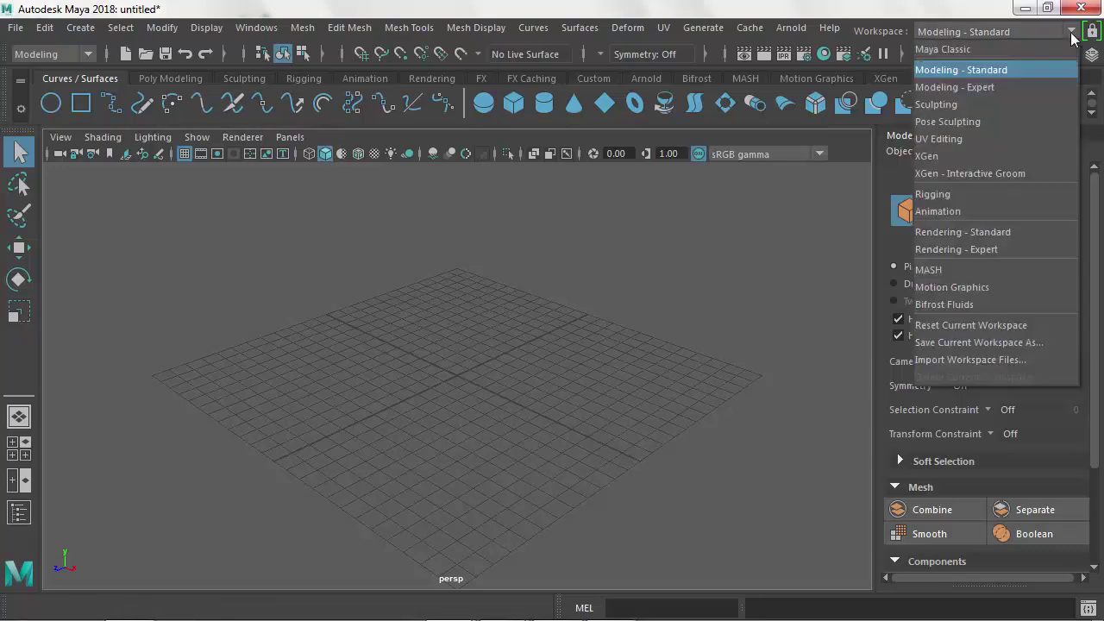
pyautogui.click(932, 87)
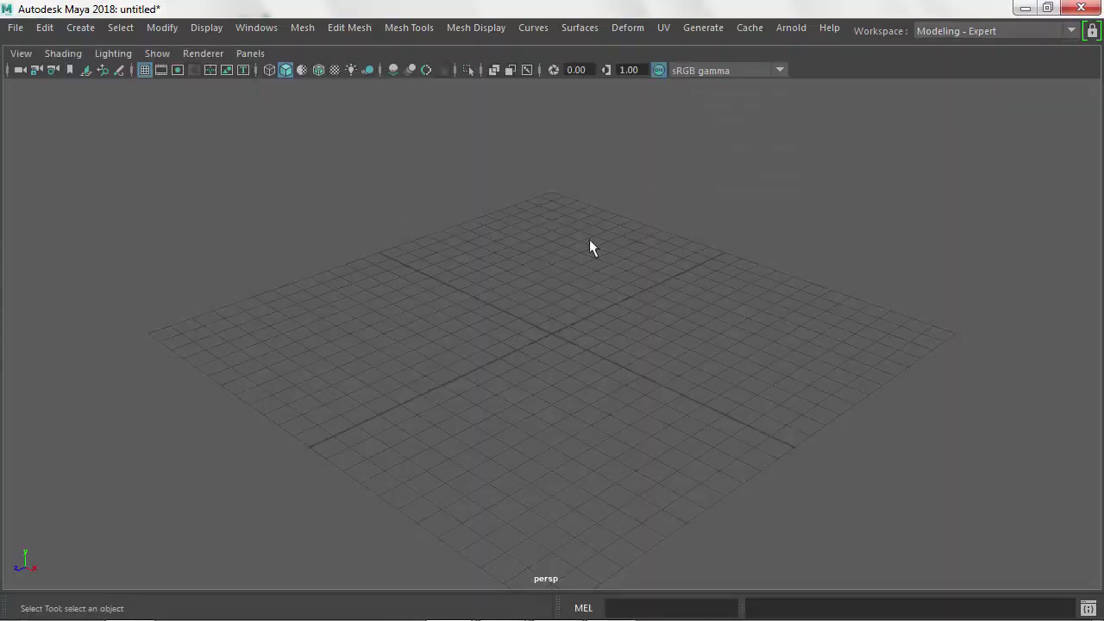
pyautogui.click(1071, 31)
pyautogui.click(943, 107)
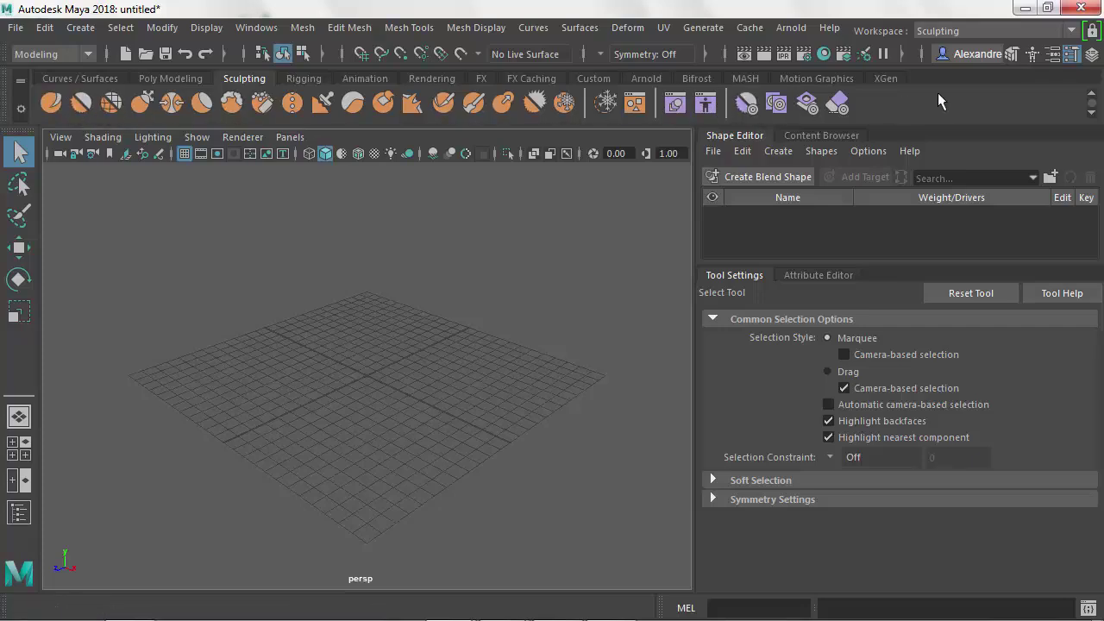
# Preview the Pose Sculpting, UV Editing and XGen workspaces one after another
pyautogui.click(1073, 31)
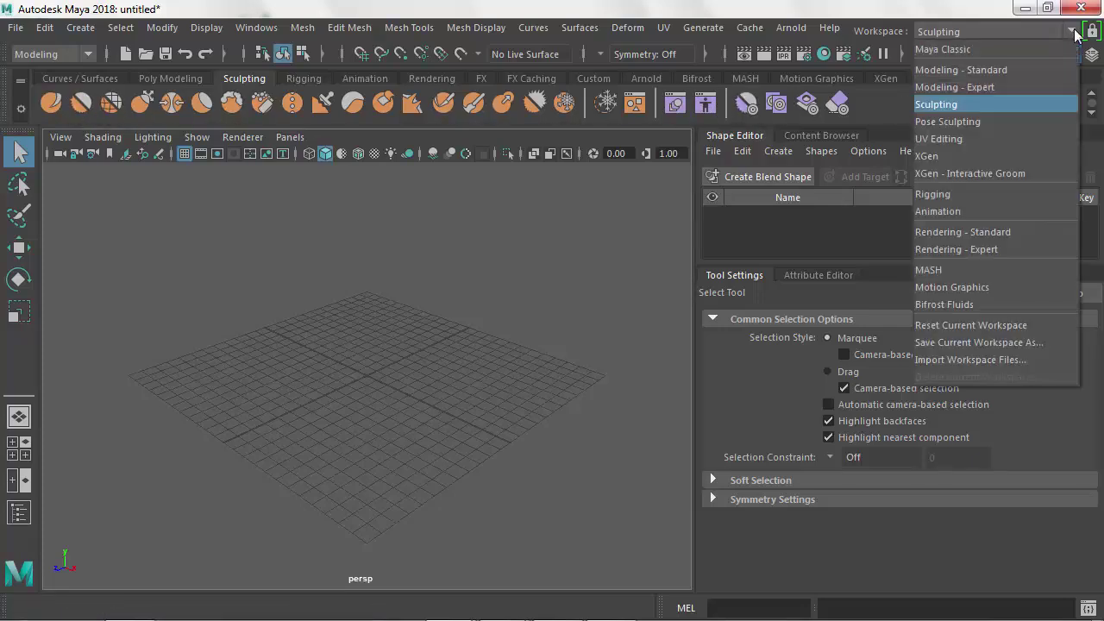
pyautogui.click(1006, 117)
pyautogui.click(992, 31)
pyautogui.click(951, 138)
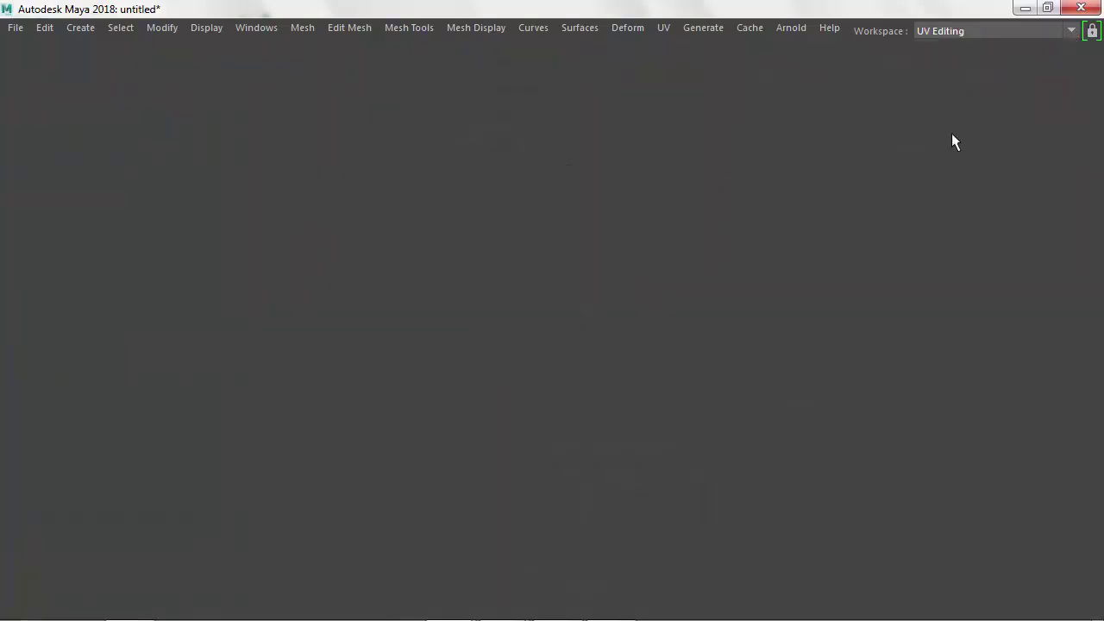
pyautogui.click(1074, 31)
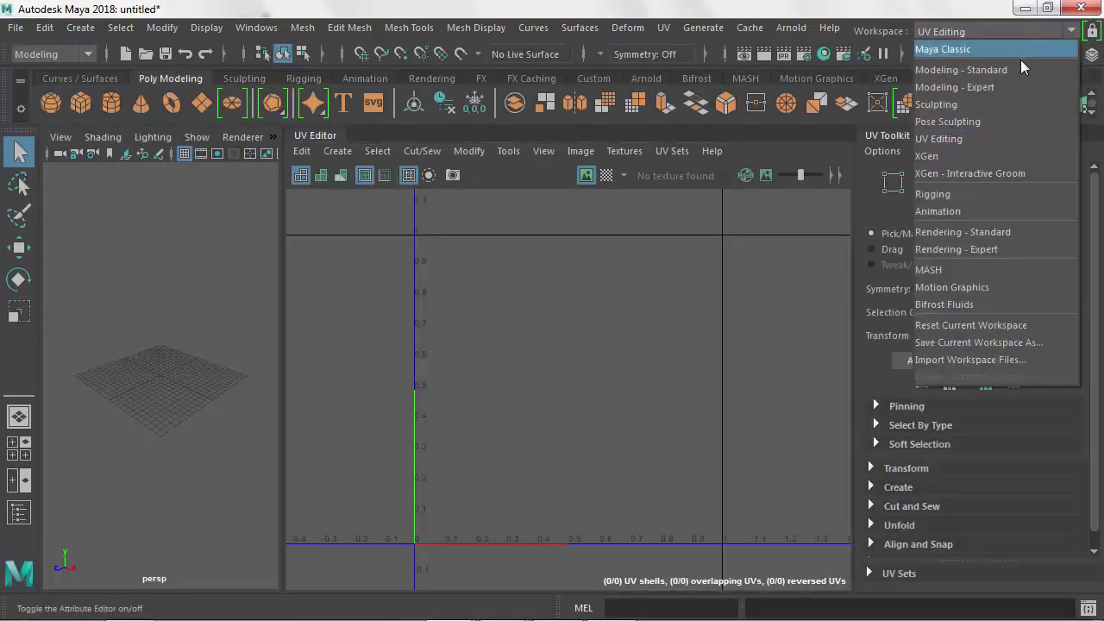
pyautogui.click(960, 160)
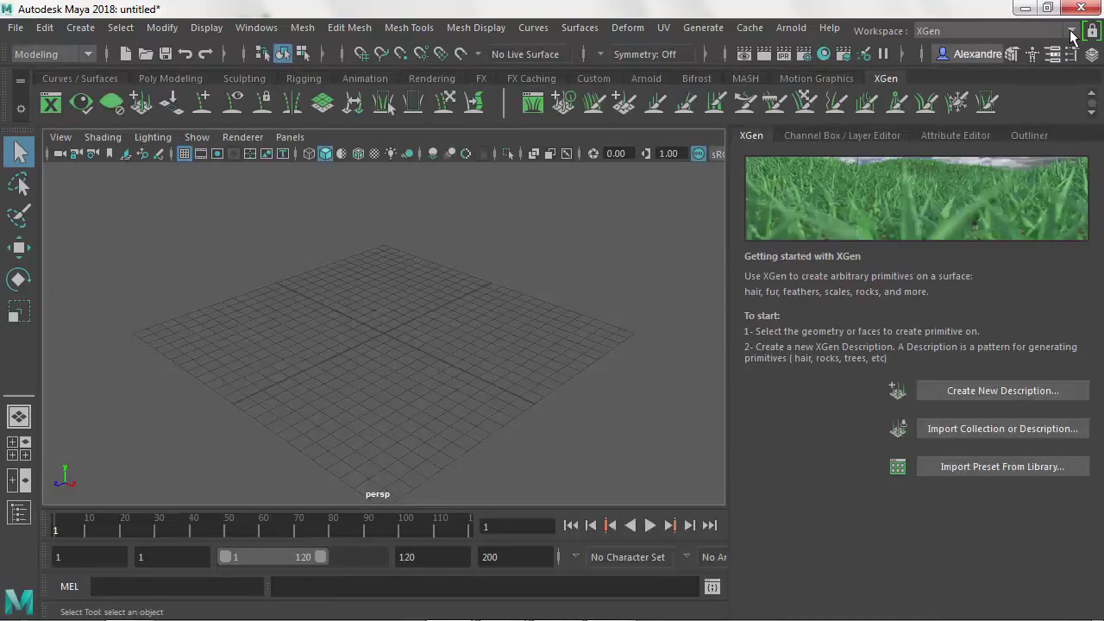
# Return to the Maya Classic workspace and save it as a new workspace named "Workspace Alphorm"
pyautogui.click(1072, 32)
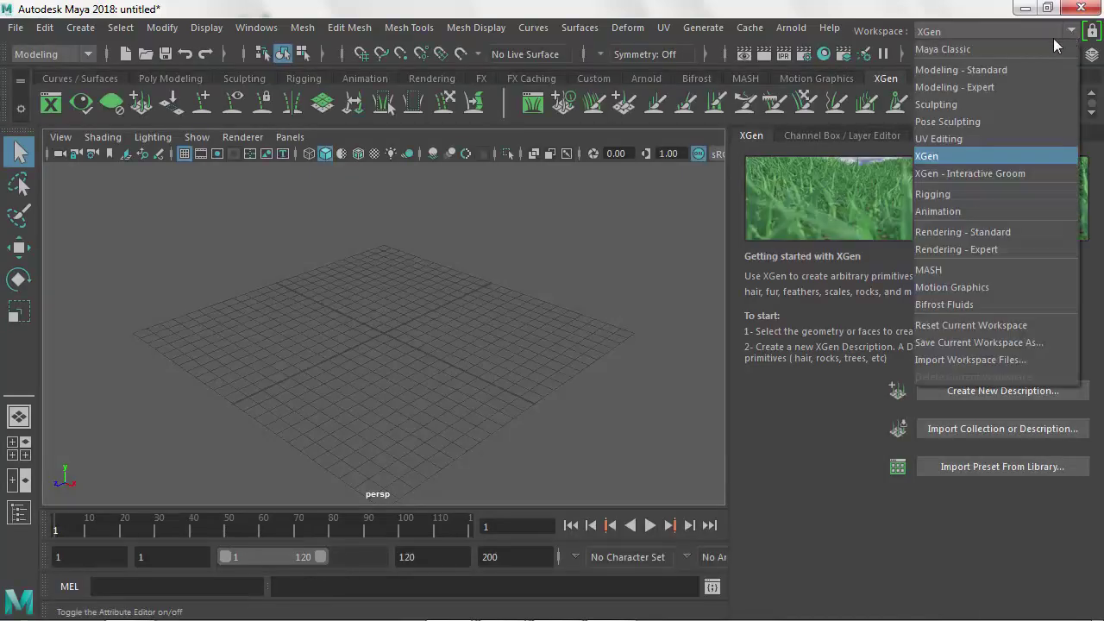
pyautogui.click(956, 52)
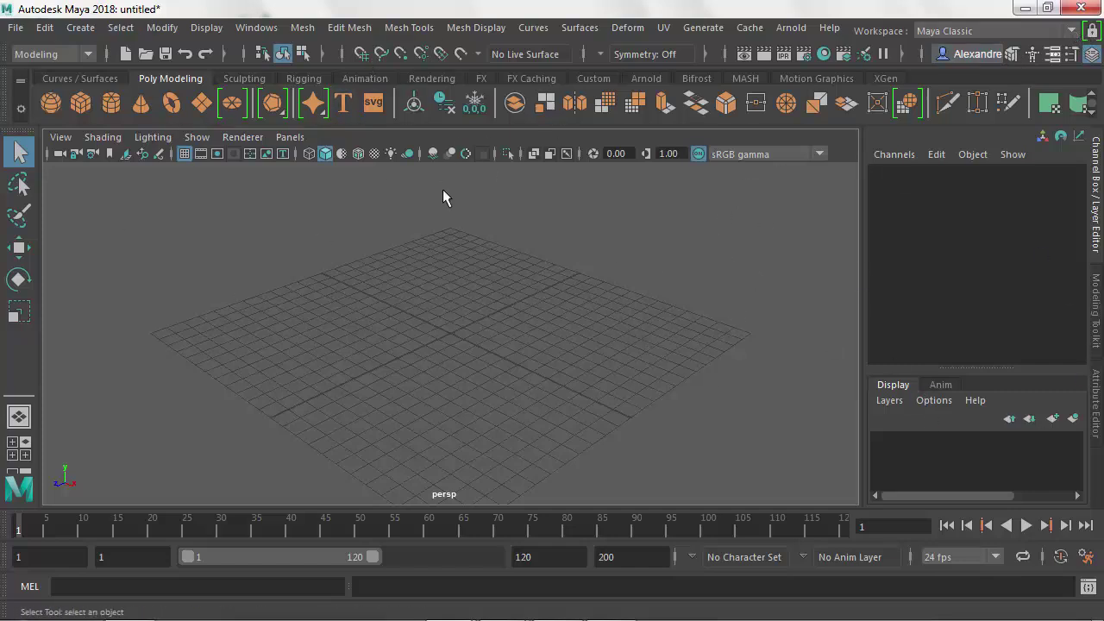
pyautogui.click(1071, 31)
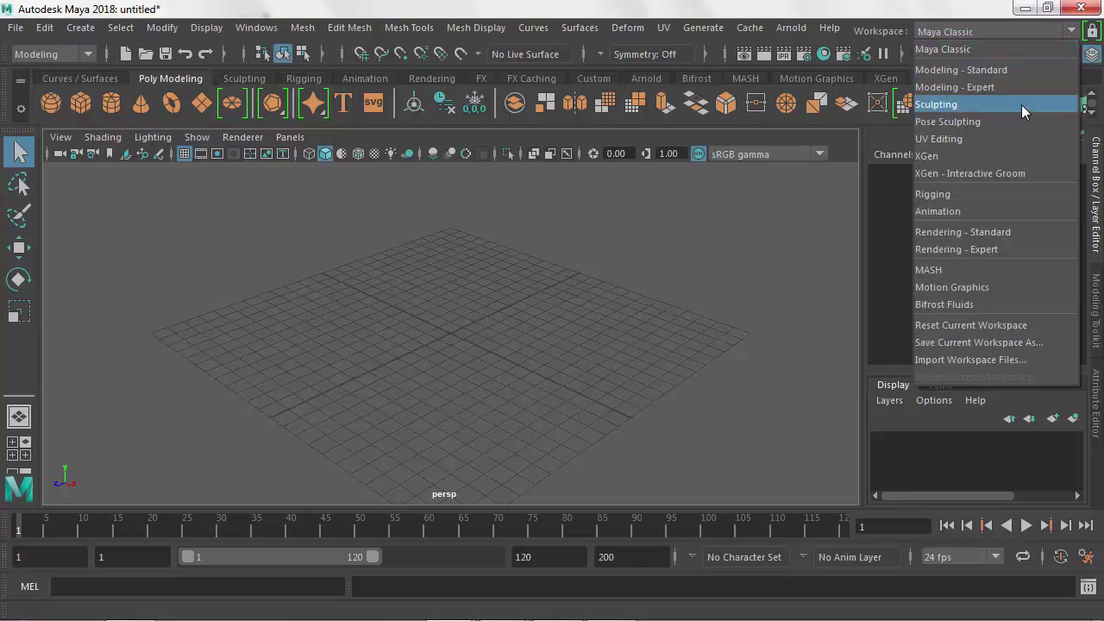
pyautogui.click(953, 341)
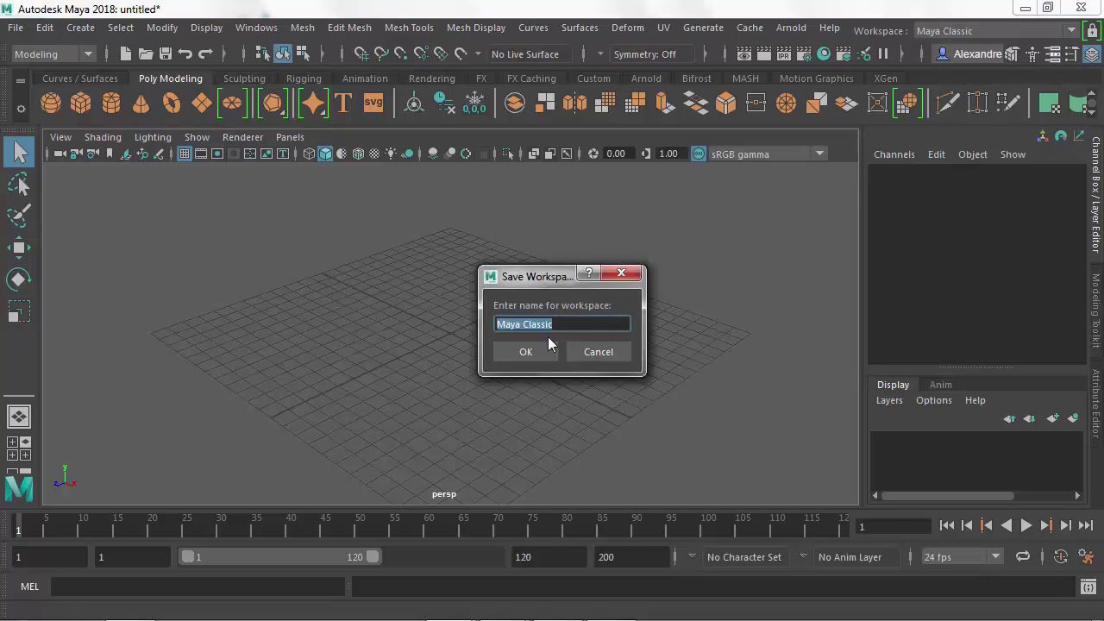
pyautogui.write('Workspace Alphorm')
pyautogui.click(526, 352)
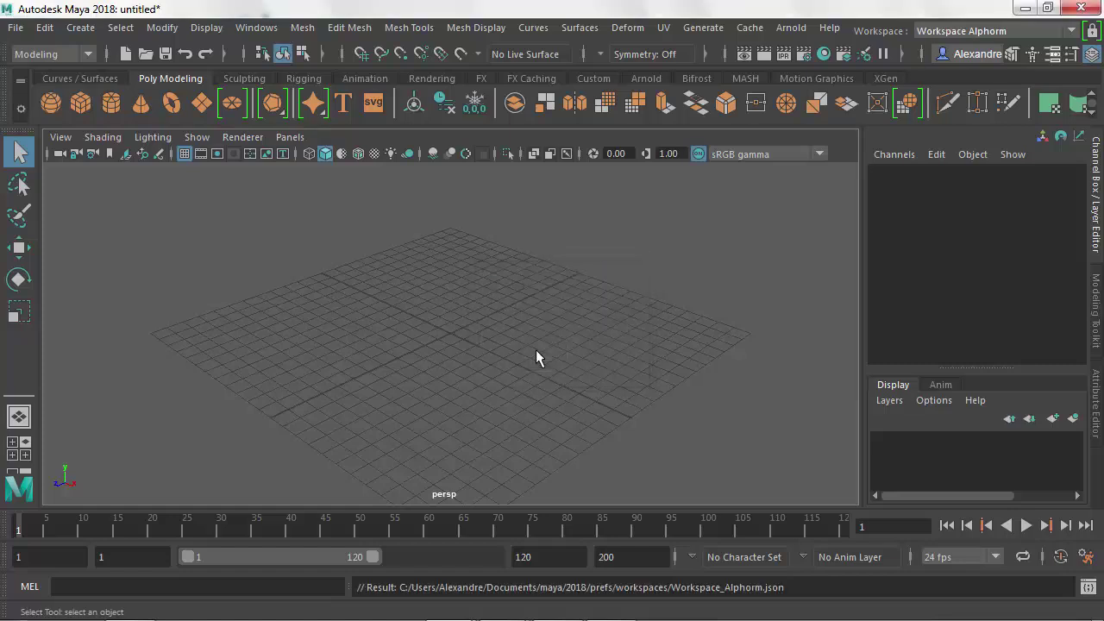
# Alternate between the Workspace Alphorm and Maya Classic workspaces, ending on Maya Classic
pyautogui.click(1075, 32)
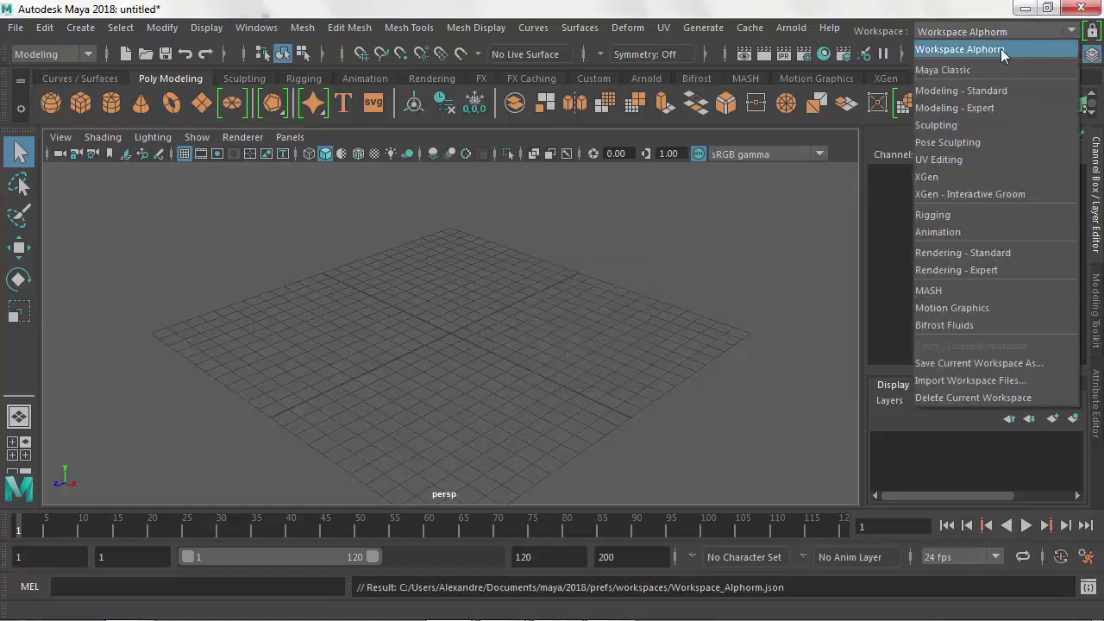
pyautogui.click(958, 47)
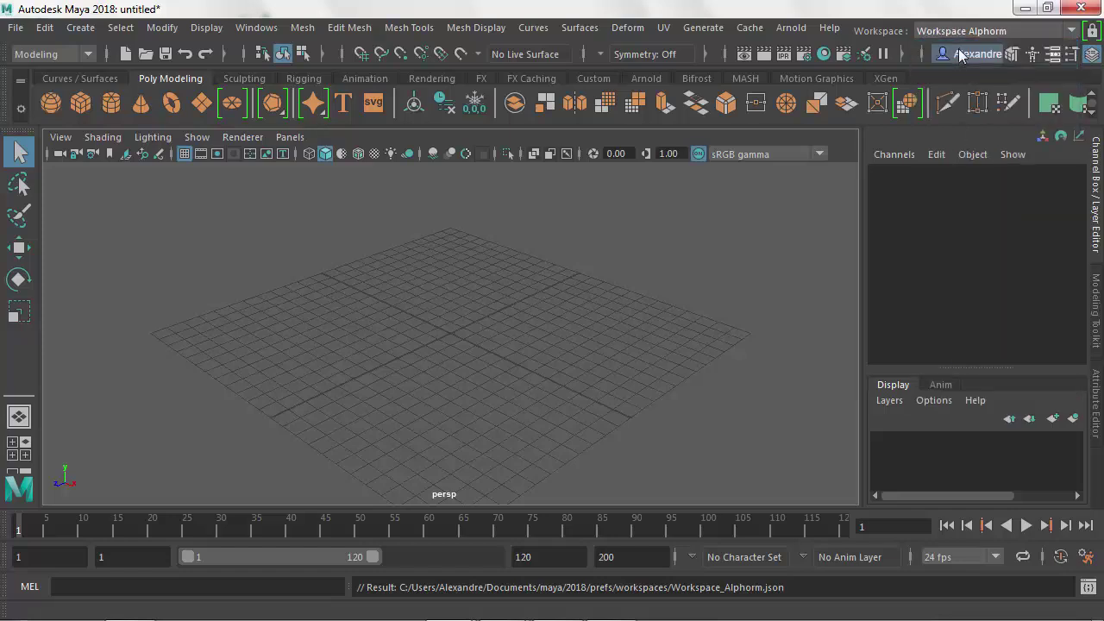
pyautogui.click(1076, 32)
pyautogui.click(984, 64)
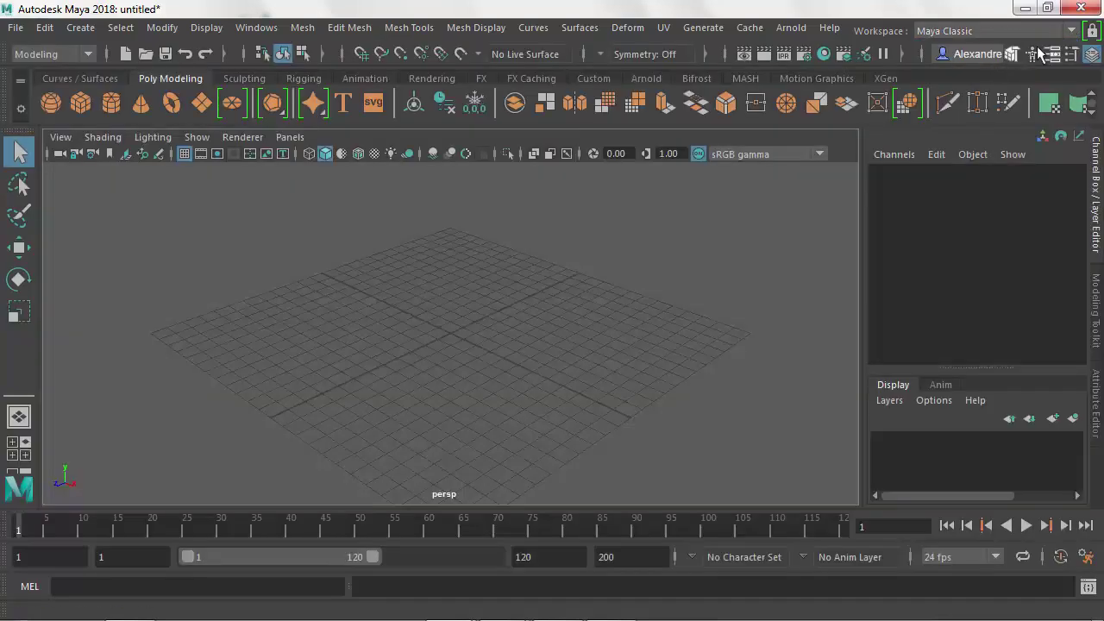
pyautogui.click(1069, 32)
pyautogui.click(982, 51)
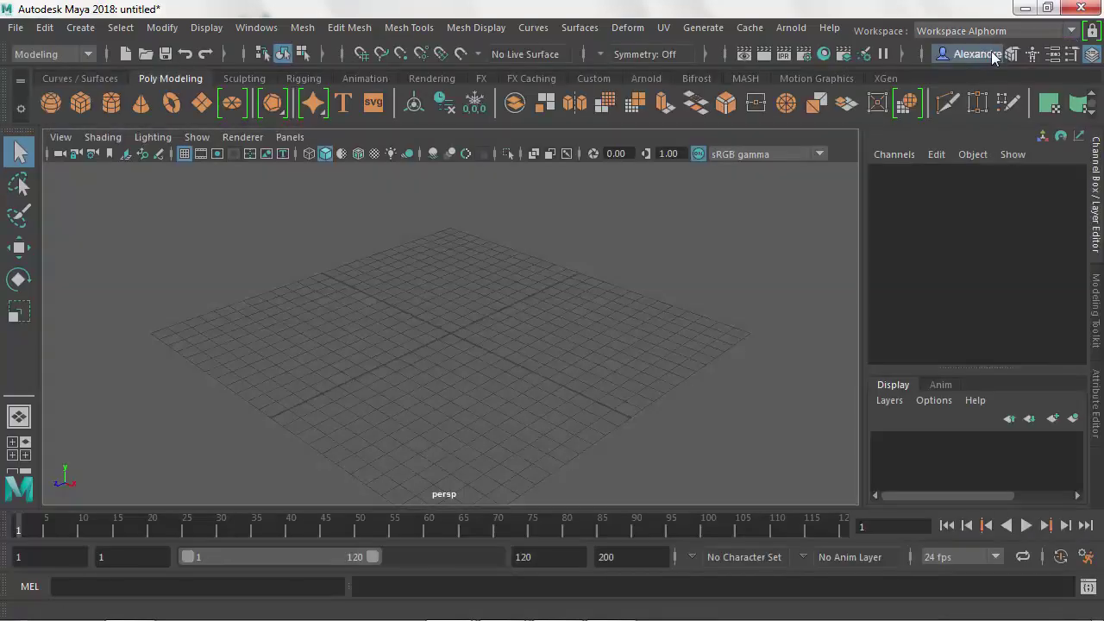
pyautogui.click(1072, 31)
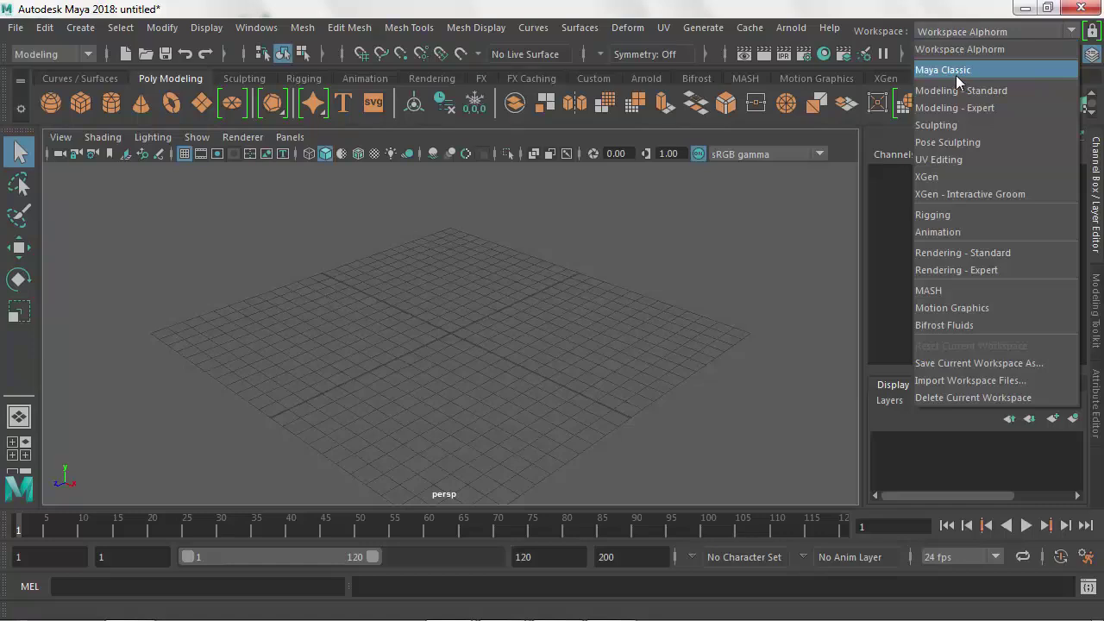
pyautogui.click(955, 73)
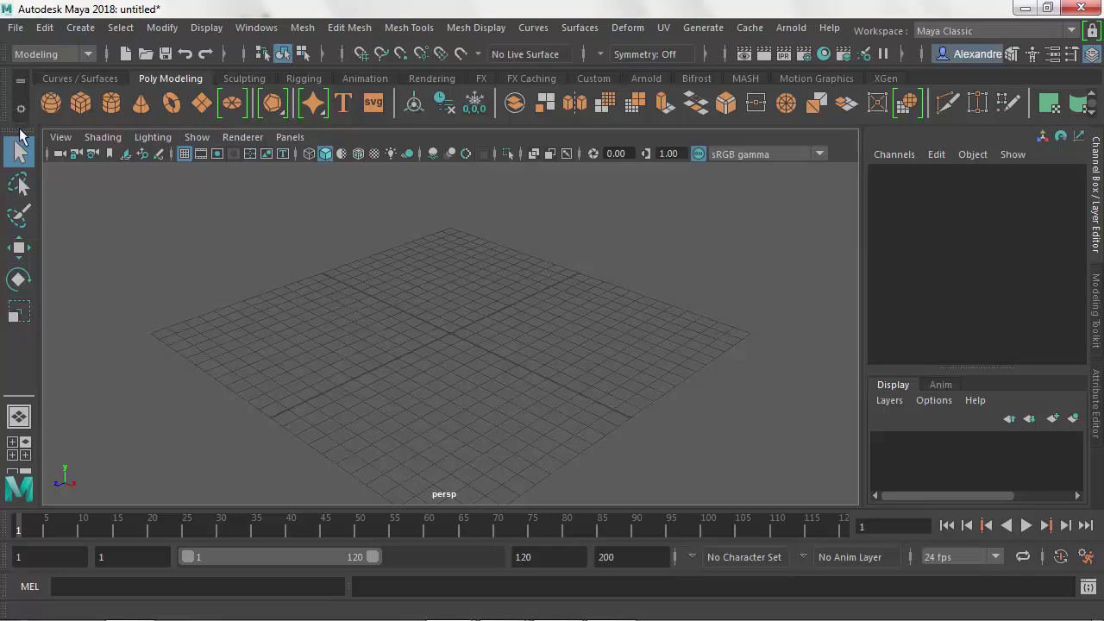
# Undock and widen the Tool Box, dock it beside the Channel Box, and return it to its original side of the viewport
pyautogui.moveTo(23, 132); pyautogui.dragTo(496, 141)
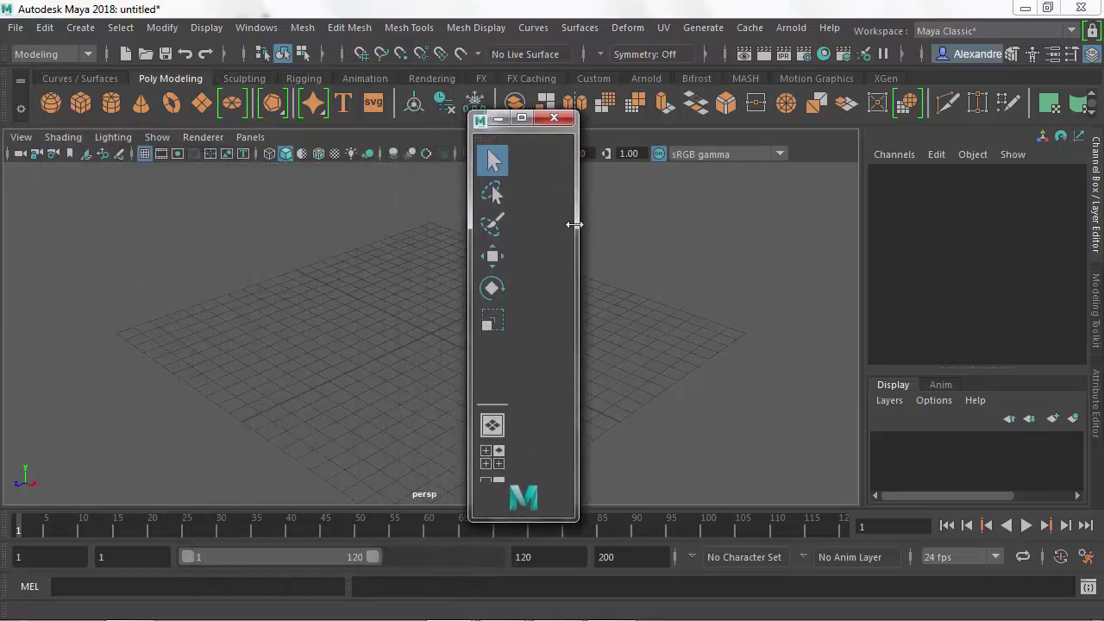
pyautogui.moveTo(576, 224); pyautogui.dragTo(631, 254)
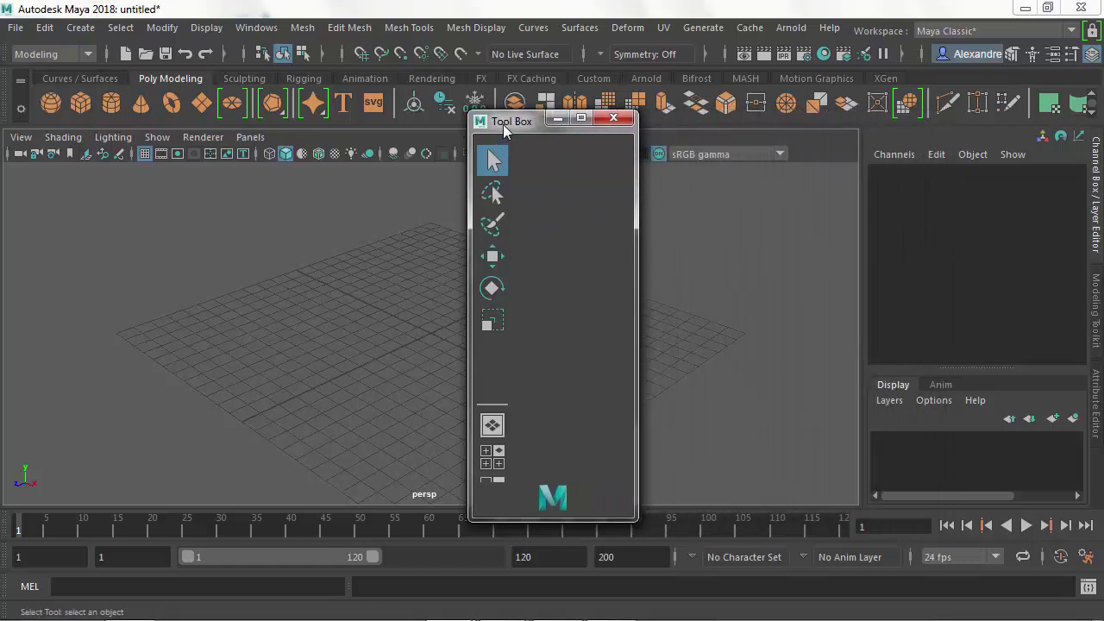
pyautogui.moveTo(511, 125); pyautogui.dragTo(866, 211)
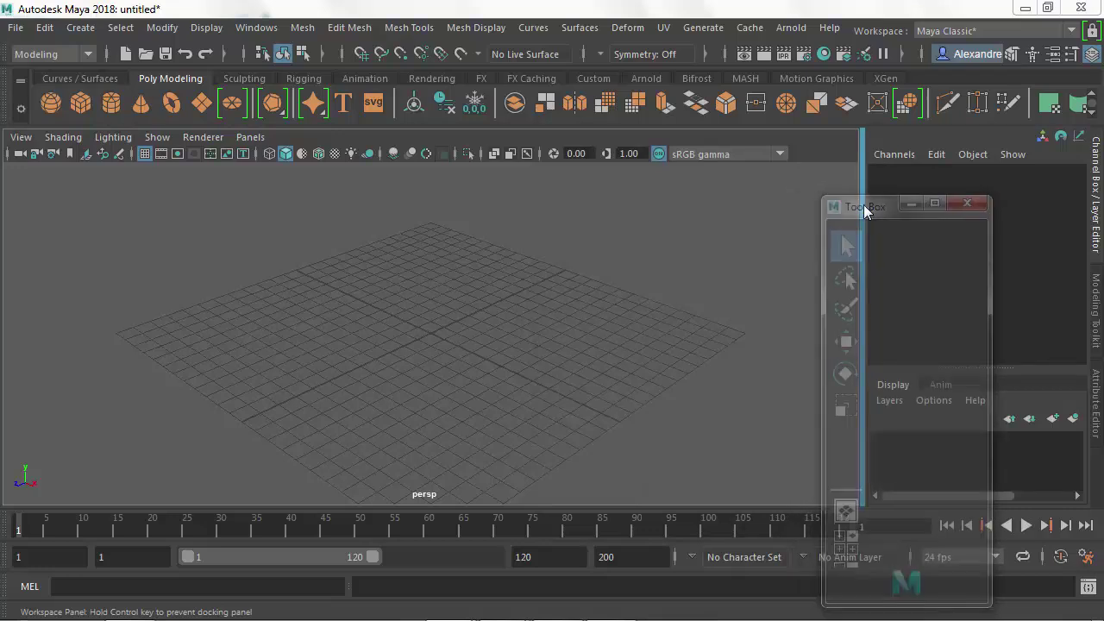
pyautogui.moveTo(865, 207); pyautogui.dragTo(865, 207)
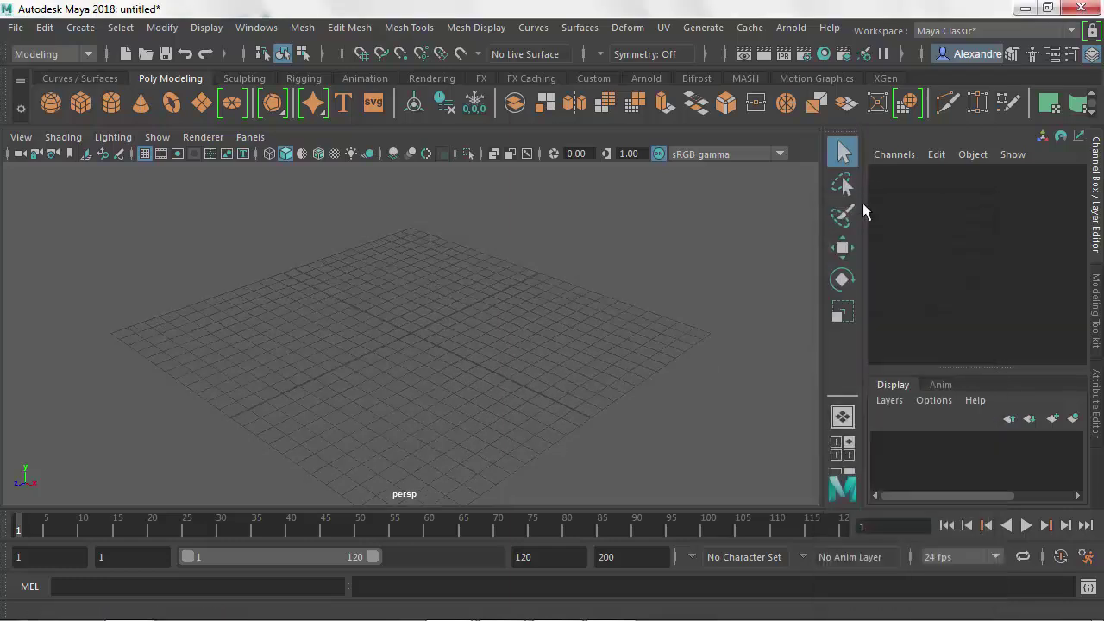
pyautogui.moveTo(847, 134); pyautogui.dragTo(9, 154)
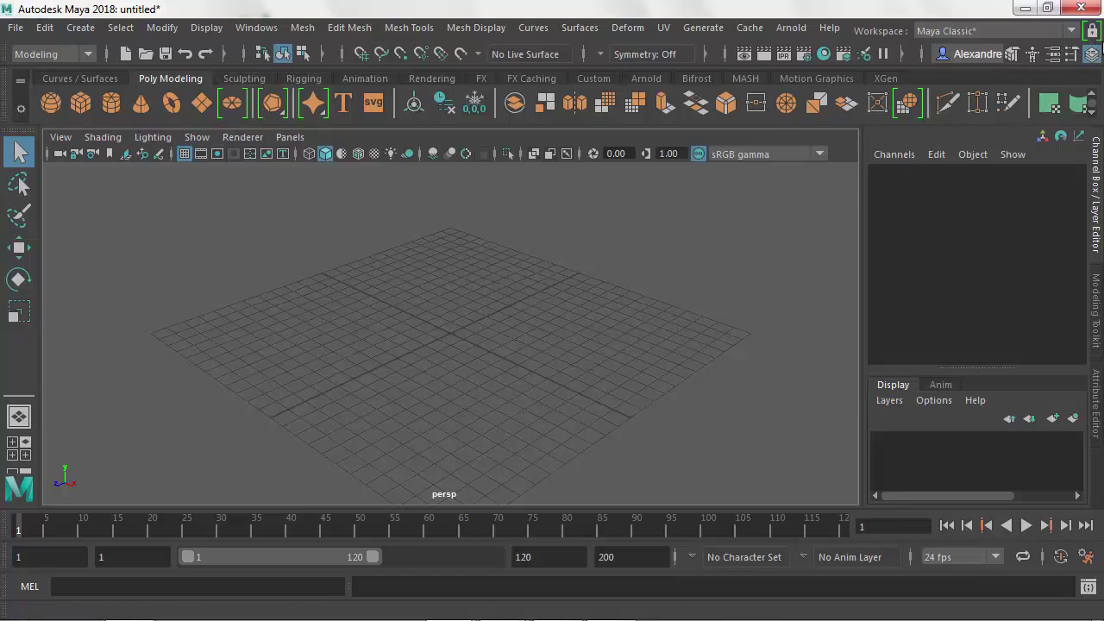
pyautogui.moveTo(12, 138)
pyautogui.mouseDown()
pyautogui.moveTo(170, 187)
pyautogui.moveTo(414, 215)
pyautogui.moveTo(9, 146)
pyautogui.mouseUp()
# Dock the shelf vertically beside the Tool Box, and move it back above the viewport
pyautogui.moveTo(10, 95); pyautogui.dragTo(24, 288)
pyautogui.moveTo(59, 248); pyautogui.dragTo(25, 170)
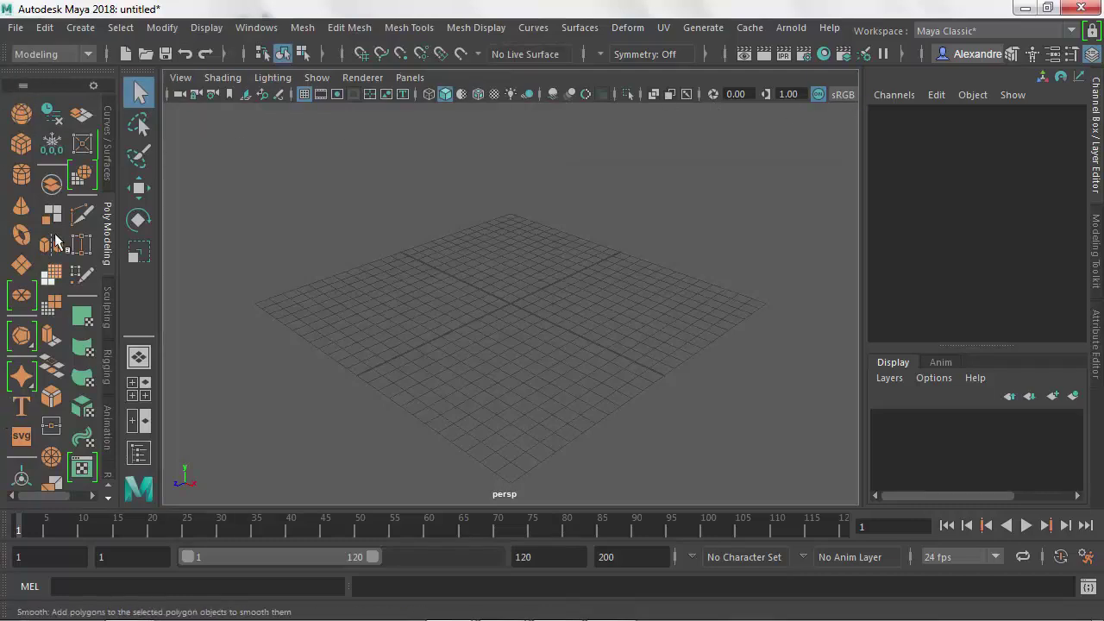
pyautogui.moveTo(46, 69); pyautogui.dragTo(309, 71)
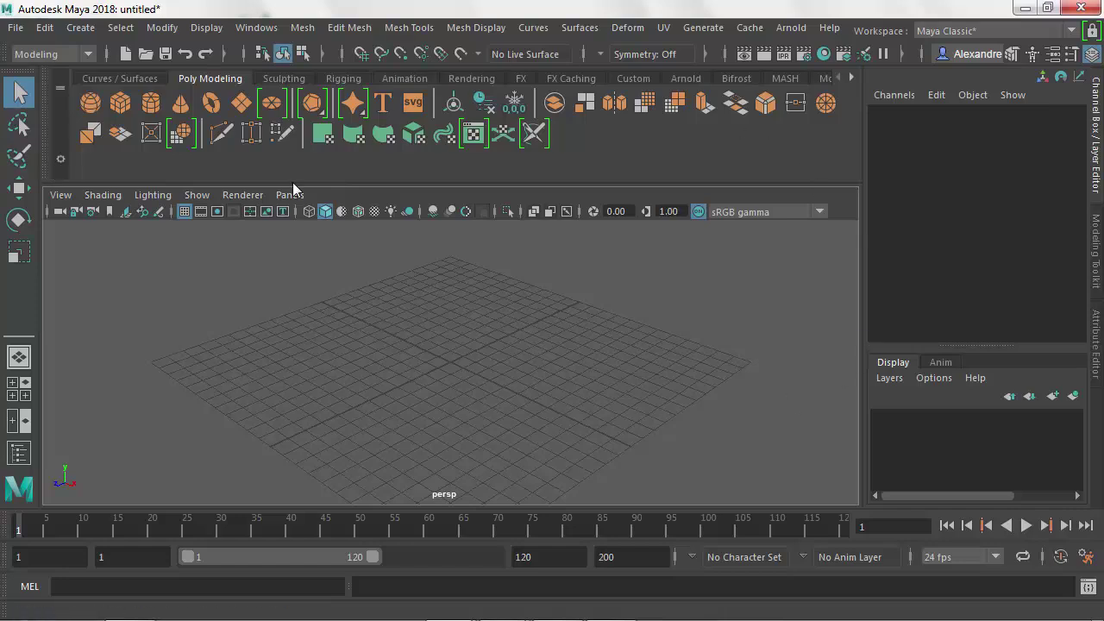
# Reset the Maya Classic workspace to its default layout
pyautogui.click(1072, 33)
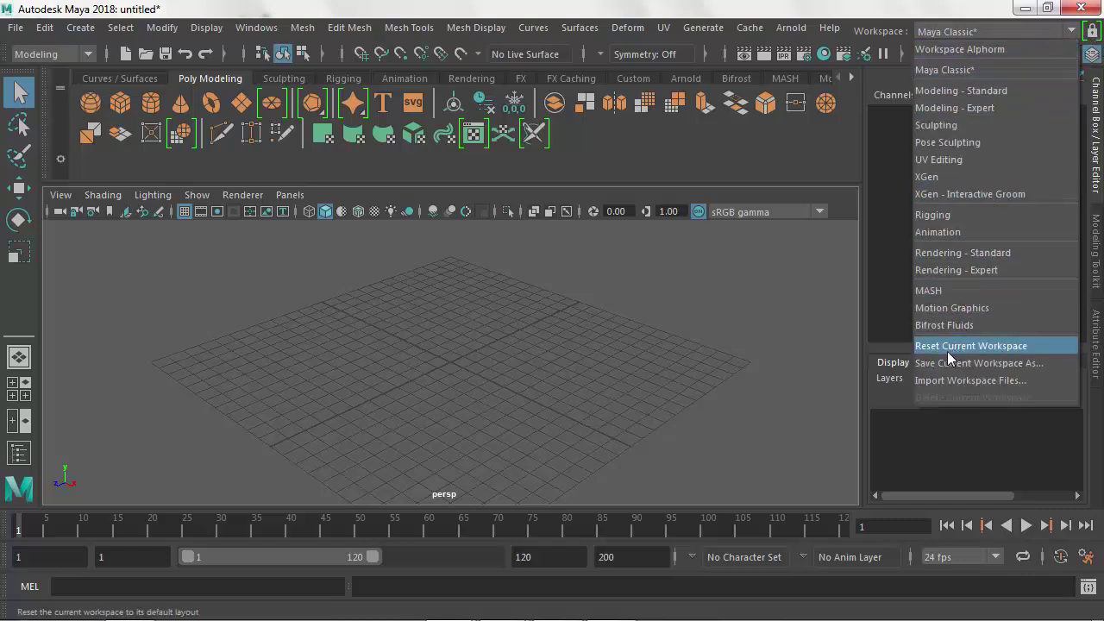
pyautogui.click(992, 346)
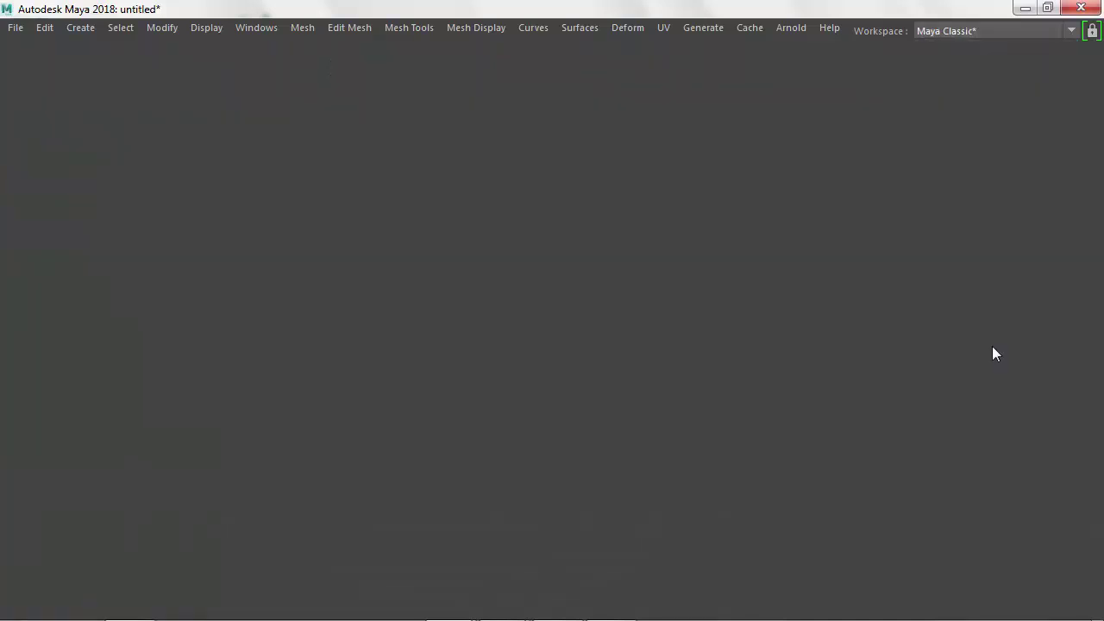